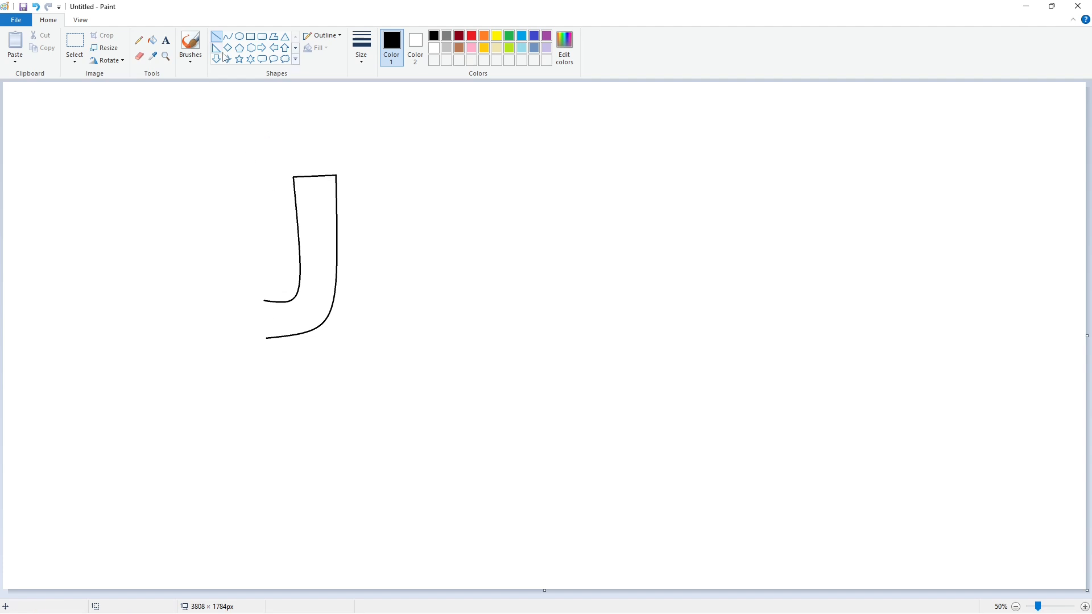
pyautogui.click(228, 36)
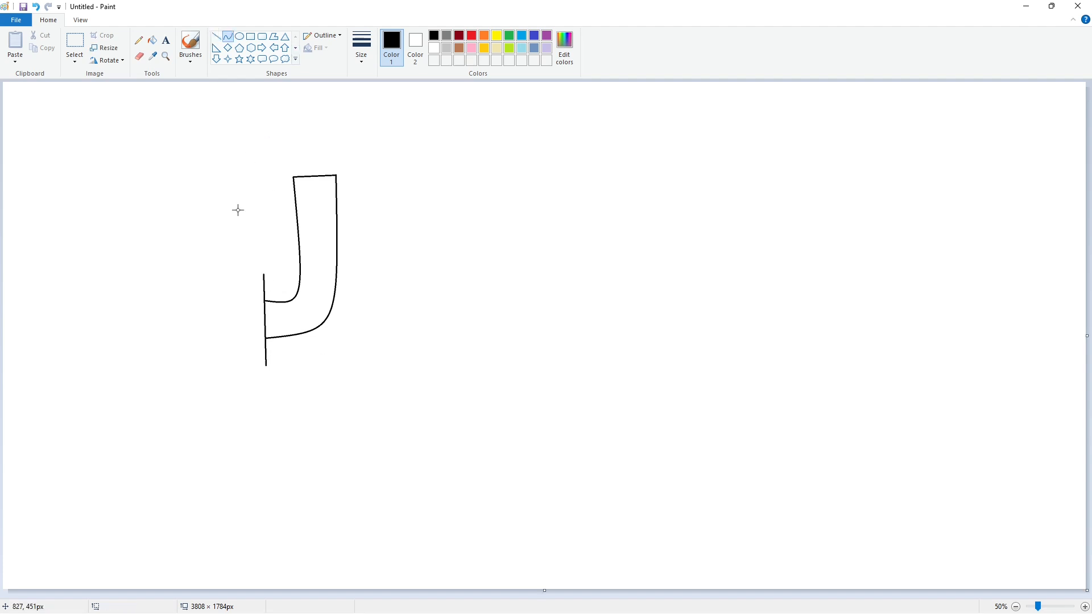
pyautogui.moveTo(265, 365); pyautogui.dragTo(205, 322)
pyautogui.hotkey('ctrl', 'z')
pyautogui.hotkey('ctrl', 'z')
pyautogui.moveTo(264, 365); pyautogui.dragTo(205, 321)
pyautogui.click(152, 40)
pyautogui.click(247, 319)
pyautogui.click(295, 311)
pyautogui.hotkey('ctrl', 'z')
pyautogui.hotkey('ctrl', 'z')
pyautogui.hotkey('ctrl', 'z')
# Draw a curved, left-pointing arrowhead at the lower end of the J and fill both the arrowhead and the J black.
pyautogui.click(228, 36)
pyautogui.moveTo(263, 274)
pyautogui.mouseDown()
pyautogui.moveTo(222, 327)
pyautogui.moveTo(214, 312)
pyautogui.moveTo(266, 366)
pyautogui.moveTo(236, 347)
pyautogui.mouseUp()
pyautogui.click(322, 315)
pyautogui.click(309, 343)
pyautogui.click(153, 41)
pyautogui.click(254, 325)
pyautogui.click(296, 323)
# Trim the lower corner of the J's arrowhead with a short white line.
pyautogui.click(1084, 607)
pyautogui.click(434, 48)
pyautogui.click(216, 36)
pyautogui.moveTo(534, 382); pyautogui.dragTo(532, 409)
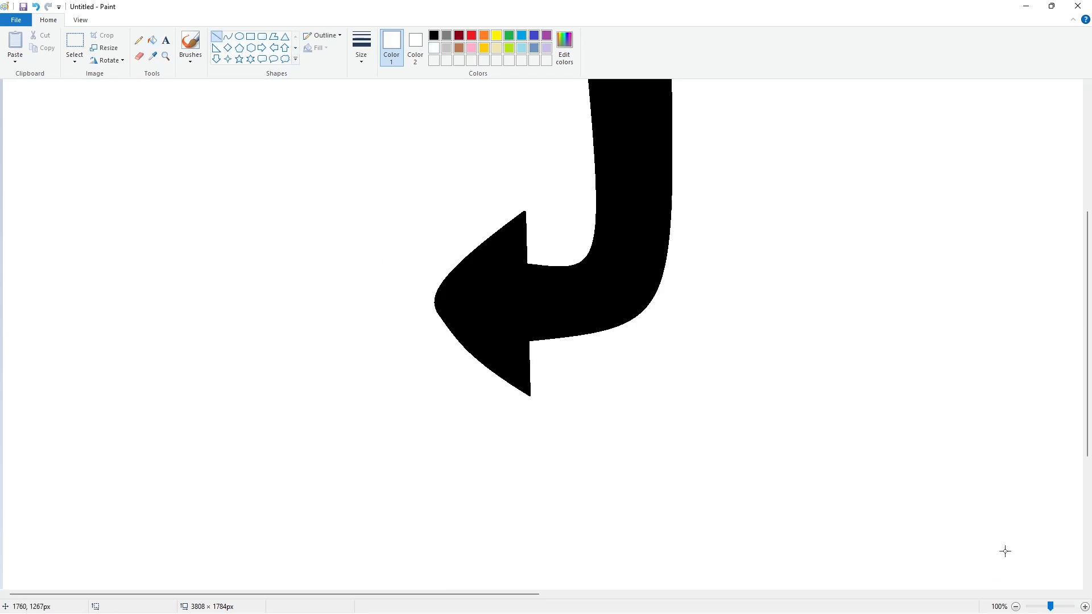
# Draw the inner curve and straight right stem of a lowercase u in black beside the J.
pyautogui.click(1016, 607)
pyautogui.click(227, 36)
pyautogui.click(434, 36)
pyautogui.moveTo(380, 233); pyautogui.dragTo(401, 307)
pyautogui.moveTo(393, 303); pyautogui.dragTo(375, 305)
pyautogui.click(216, 36)
pyautogui.moveTo(402, 237); pyautogui.dragTo(402, 312)
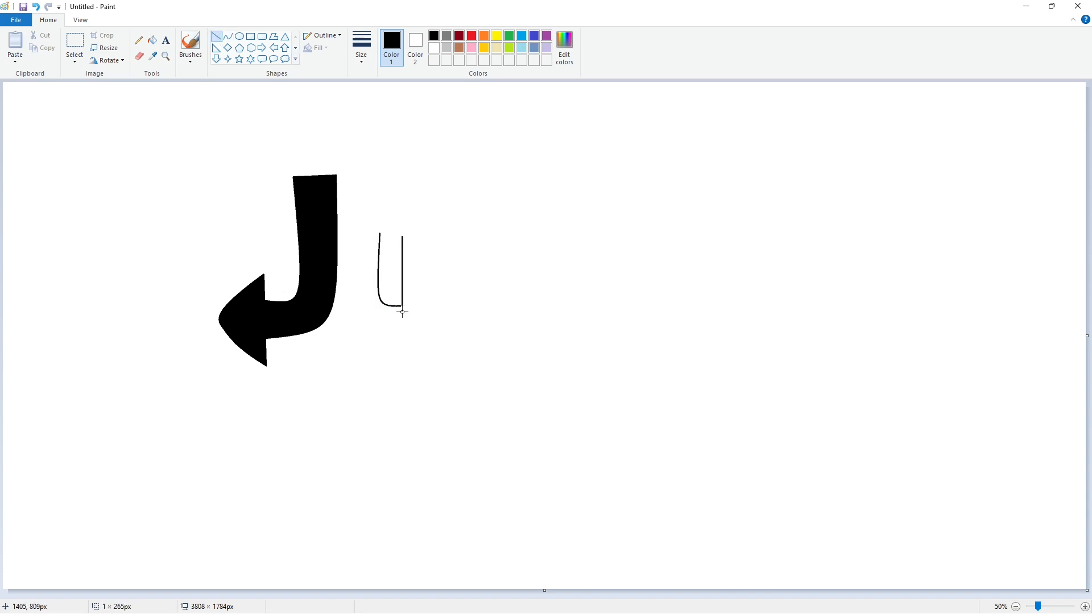
pyautogui.moveTo(434, 233); pyautogui.dragTo(429, 331)
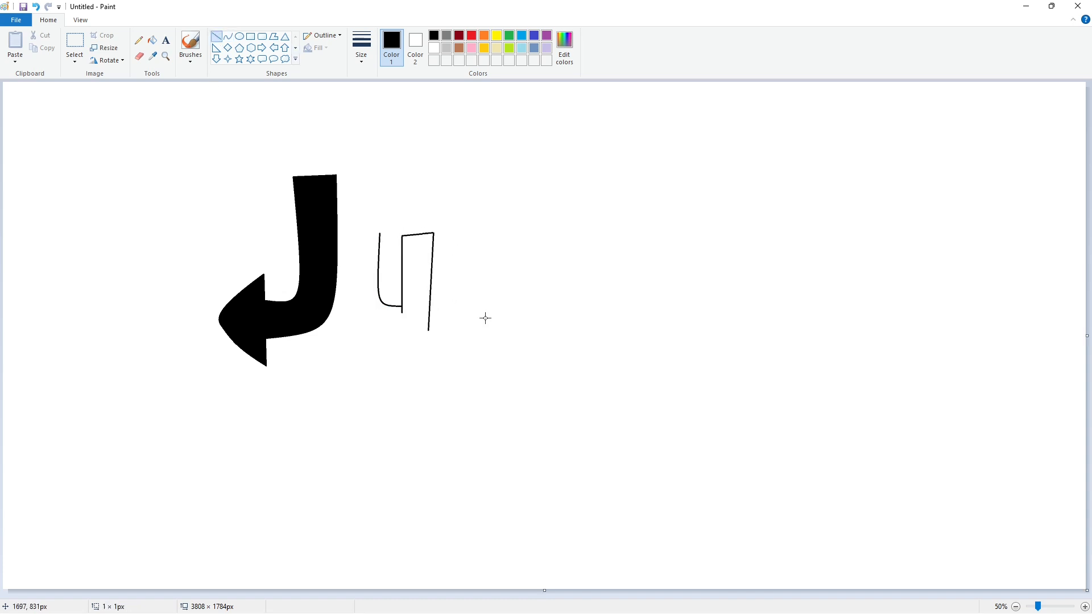
# Close the u with a rounded outer curve and straight edges, and fill it black.
pyautogui.click(228, 36)
pyautogui.moveTo(349, 237); pyautogui.dragTo(428, 331)
pyautogui.moveTo(387, 316); pyautogui.dragTo(348, 337)
pyautogui.click(216, 36)
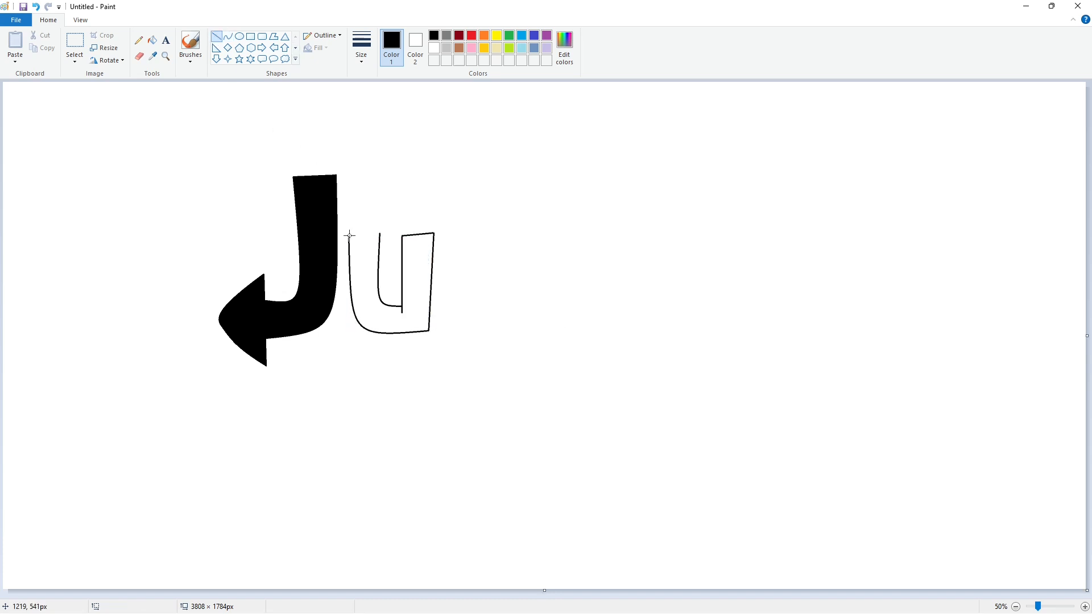
pyautogui.click(152, 40)
pyautogui.click(364, 281)
# Draw the outer and inner upper curves of a lowercase s to the right of the u.
pyautogui.click(227, 36)
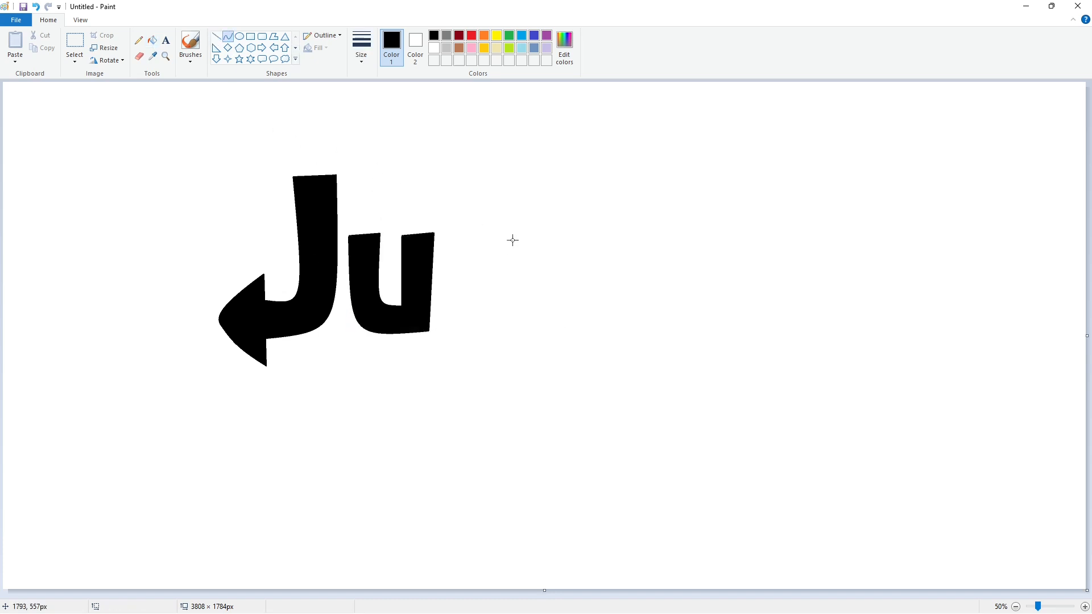
pyautogui.moveTo(449, 257); pyautogui.dragTo(443, 291)
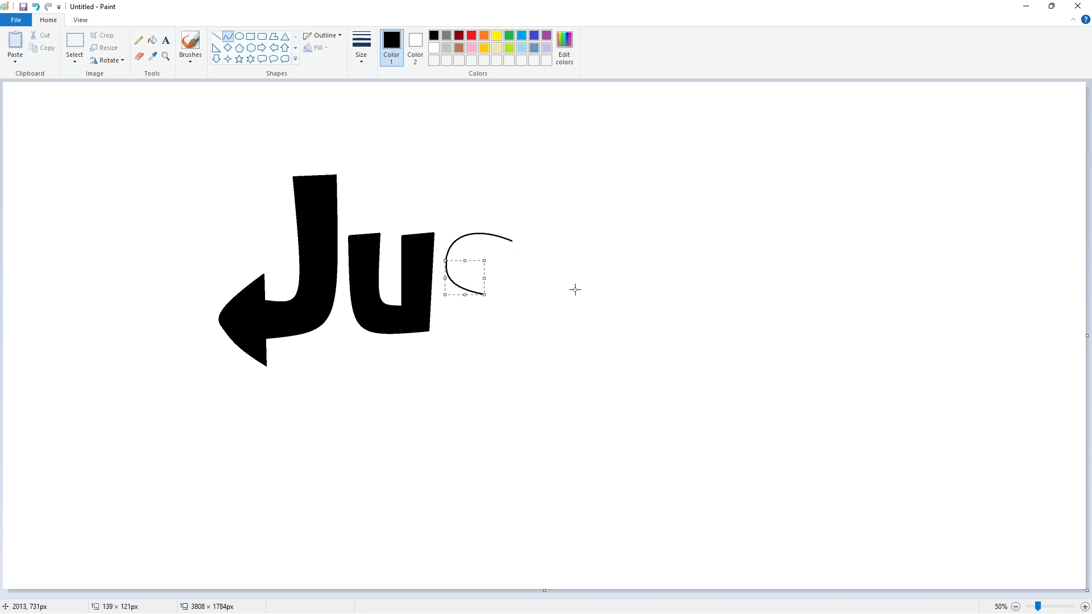
pyautogui.moveTo(487, 258); pyautogui.dragTo(479, 253)
pyautogui.click(551, 266)
pyautogui.click(473, 267)
pyautogui.click(537, 275)
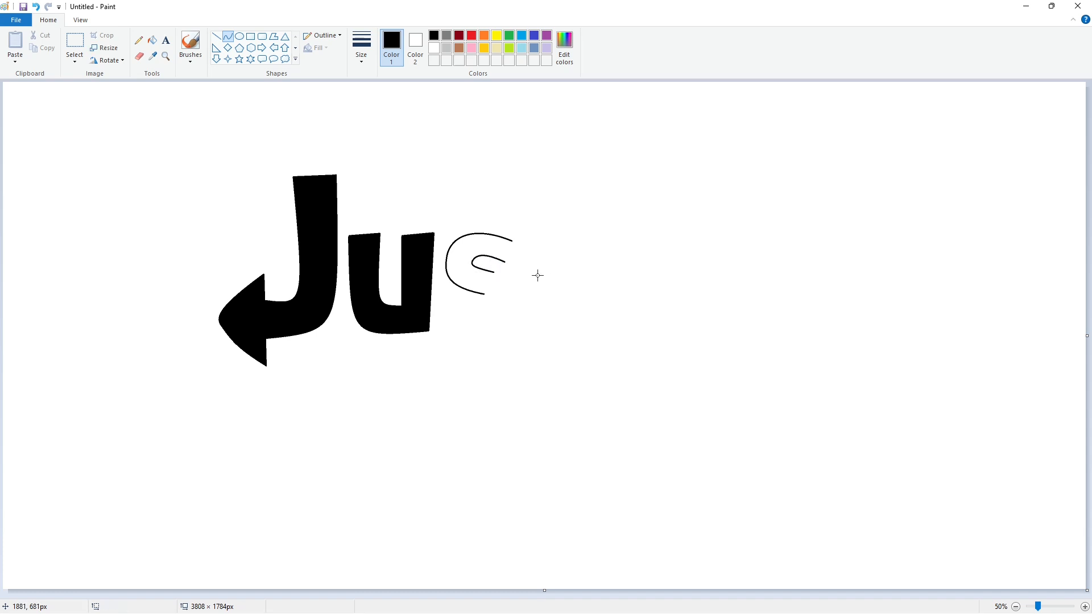
# Continue the s outline with its lower inner and outer curves.
pyautogui.moveTo(453, 302); pyautogui.dragTo(496, 310)
pyautogui.moveTo(495, 273); pyautogui.dragTo(447, 327)
pyautogui.click(545, 287)
pyautogui.click(520, 350)
pyautogui.click(612, 345)
# Close both ends of the s with straight lines and fill the letter black.
pyautogui.click(217, 36)
pyautogui.keyDown('ctrl'); pyautogui.scroll(1, 657, 350); pyautogui.keyUp('ctrl')
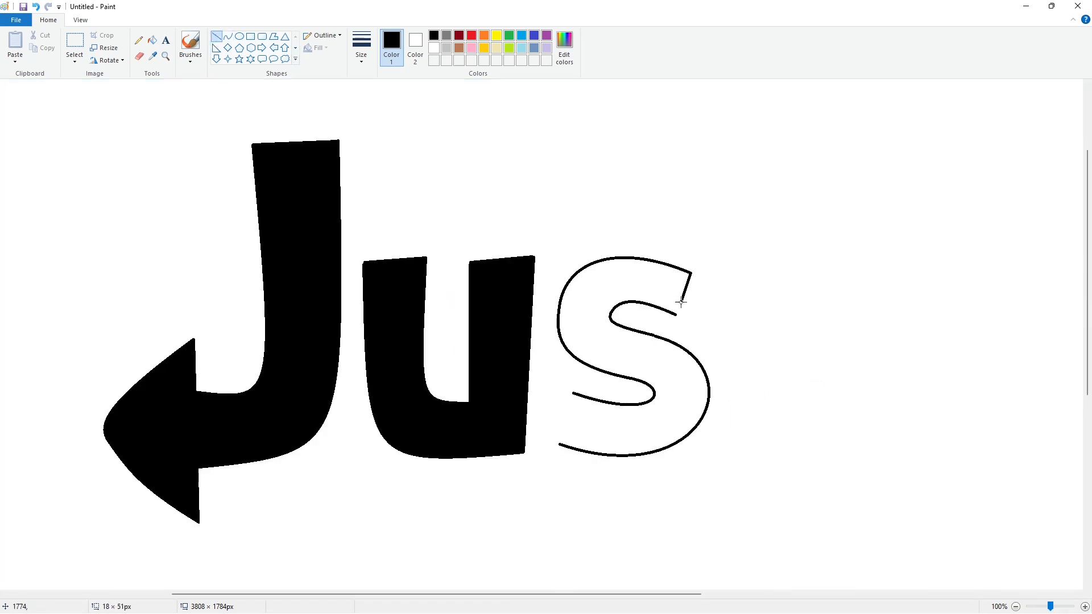
pyautogui.click(152, 40)
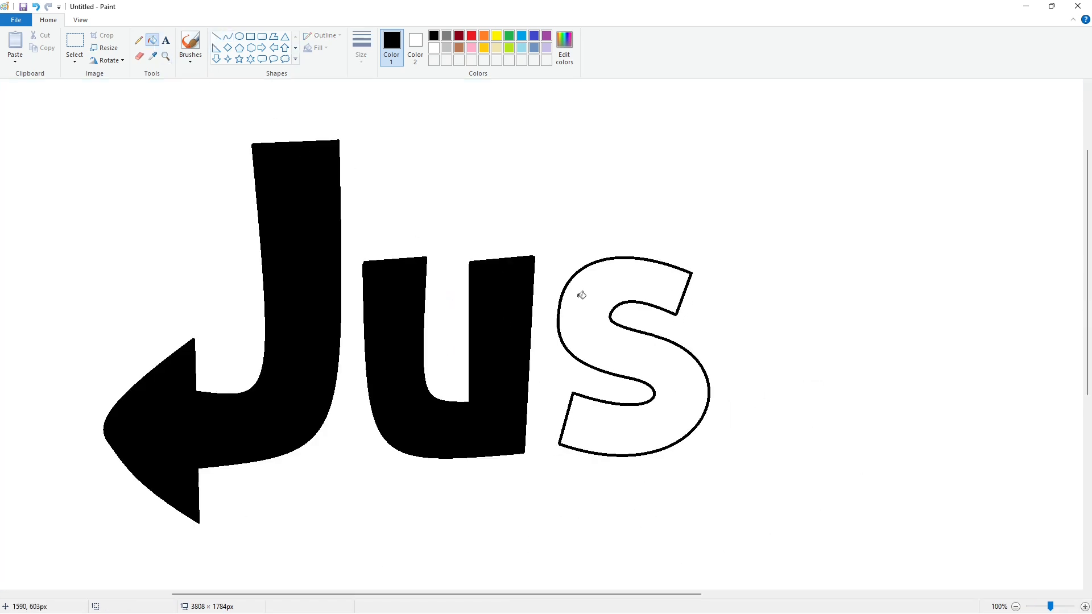
pyautogui.click(606, 336)
# Smooth the inner upper edge of the s with a short white line.
pyautogui.click(434, 48)
pyautogui.click(216, 36)
pyautogui.moveTo(666, 338); pyautogui.dragTo(670, 337)
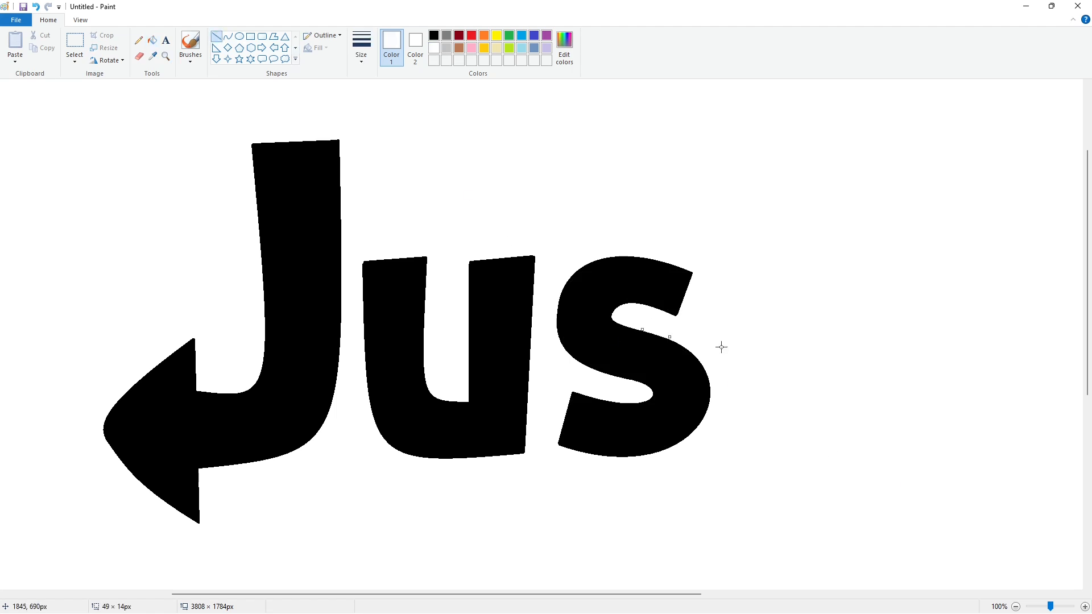
# Outline a slightly flared T crossbar in black above the s, extending past it to the right.
pyautogui.click(1016, 606)
pyautogui.click(433, 35)
pyautogui.moveTo(483, 196)
pyautogui.mouseDown()
pyautogui.moveTo(618, 191)
pyautogui.moveTo(618, 226)
pyautogui.mouseUp()
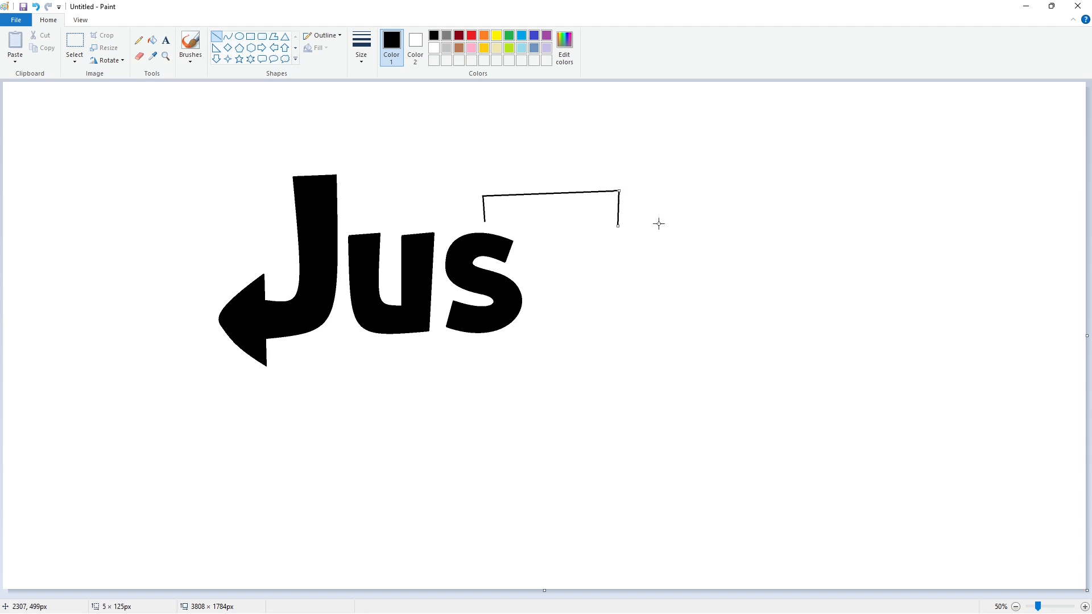
pyautogui.moveTo(484, 221); pyautogui.dragTo(618, 227)
pyautogui.hotkey('ctrl', 'z')
pyautogui.moveTo(485, 221); pyautogui.dragTo(617, 227)
pyautogui.click(659, 224)
# Add the T's straight stem beneath the crossbar and fill the T black.
pyautogui.moveTo(536, 224); pyautogui.dragTo(534, 335)
pyautogui.moveTo(563, 227); pyautogui.dragTo(566, 332)
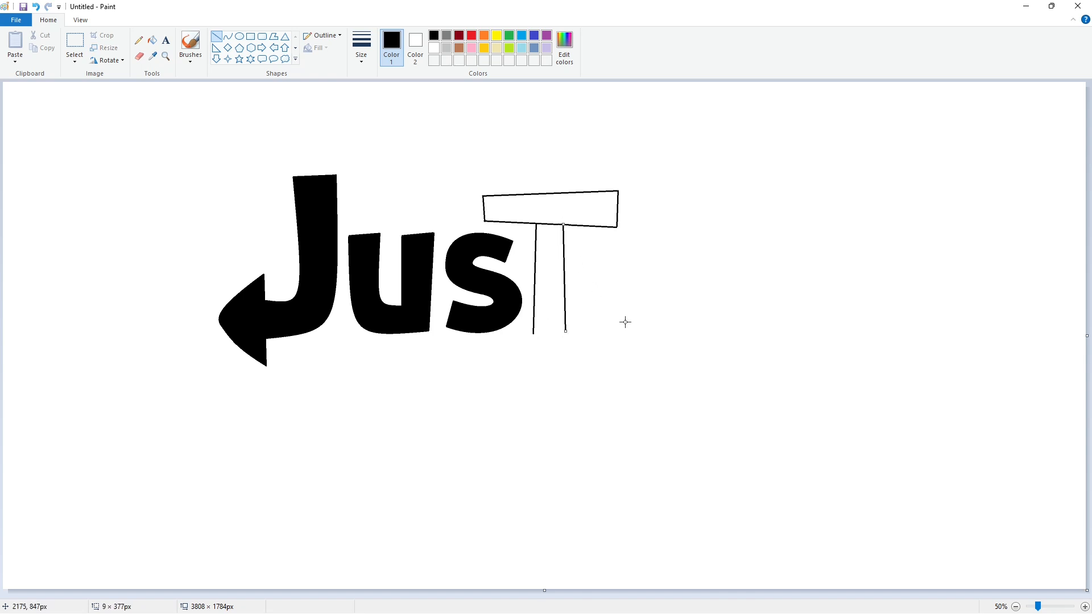
pyautogui.click(151, 39)
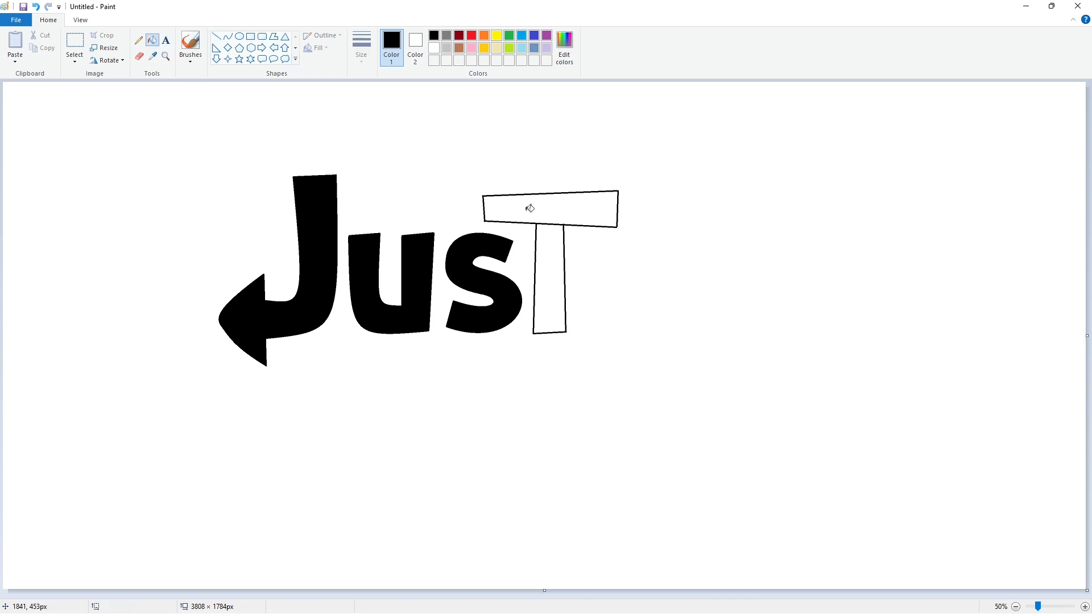
pyautogui.click(504, 206)
# Draw a dotless i under the right end of the T's crossbar and fill it black.
pyautogui.click(216, 36)
pyautogui.moveTo(583, 240)
pyautogui.mouseDown()
pyautogui.moveTo(584, 332)
pyautogui.moveTo(619, 242)
pyautogui.moveTo(617, 333)
pyautogui.mouseUp()
pyautogui.moveTo(617, 333); pyautogui.dragTo(584, 332)
pyautogui.click(152, 40)
pyautogui.click(597, 257)
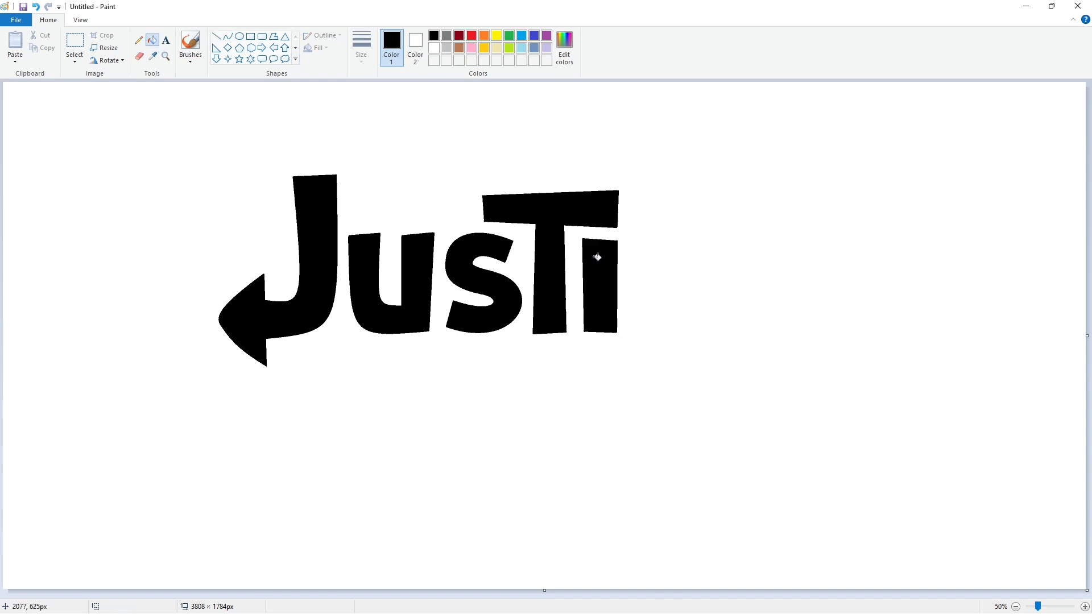
# Draw the straight left edge and arched outer curve of a lowercase n beside the i.
pyautogui.click(216, 36)
pyautogui.moveTo(636, 228); pyautogui.dragTo(633, 328)
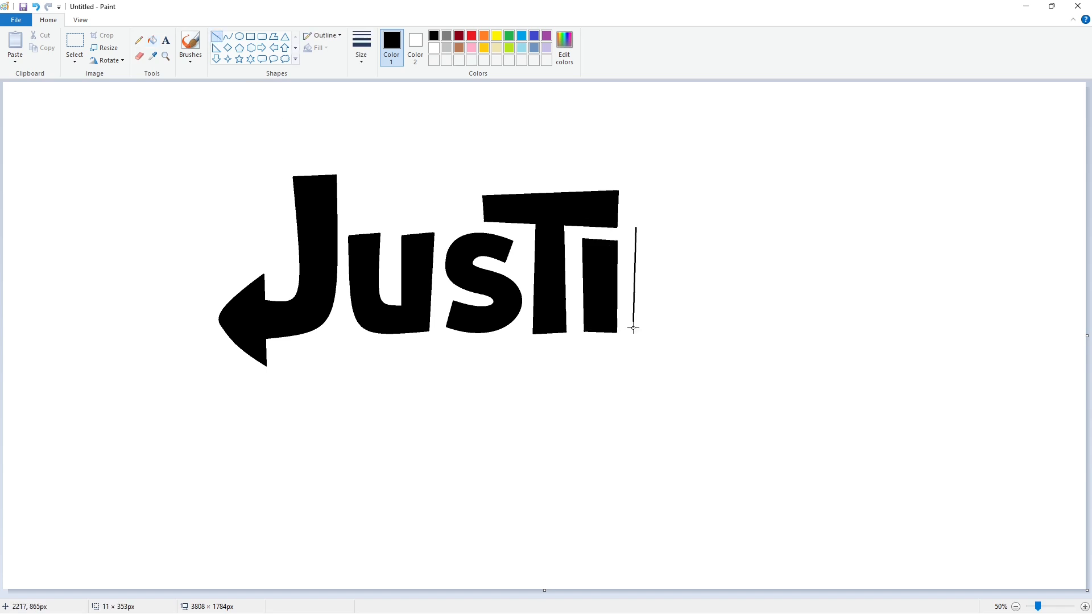
pyautogui.click(228, 36)
pyautogui.moveTo(637, 228)
pyautogui.mouseDown()
pyautogui.moveTo(690, 272)
pyautogui.moveTo(727, 331)
pyautogui.mouseUp()
pyautogui.moveTo(693, 288); pyautogui.dragTo(723, 225)
pyautogui.click(216, 36)
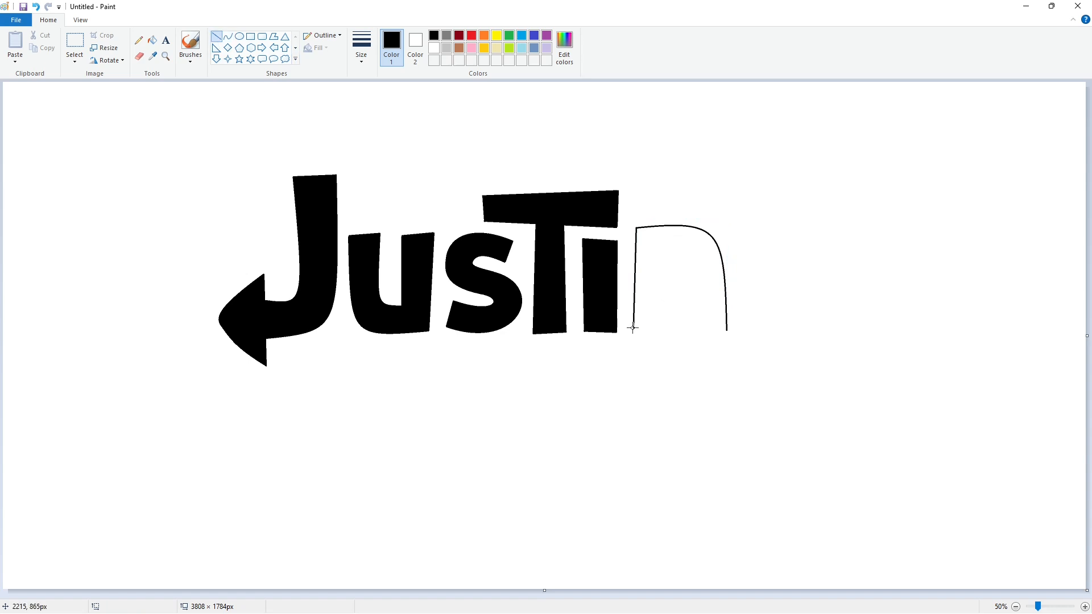
# Finish the n with its bottom edges, inner stem and inner arch, and fill it black.
pyautogui.moveTo(669, 328)
pyautogui.mouseDown()
pyautogui.moveTo(668, 245)
pyautogui.moveTo(692, 329)
pyautogui.mouseUp()
pyautogui.click(227, 36)
pyautogui.moveTo(686, 285); pyautogui.dragTo(700, 256)
pyautogui.click(217, 36)
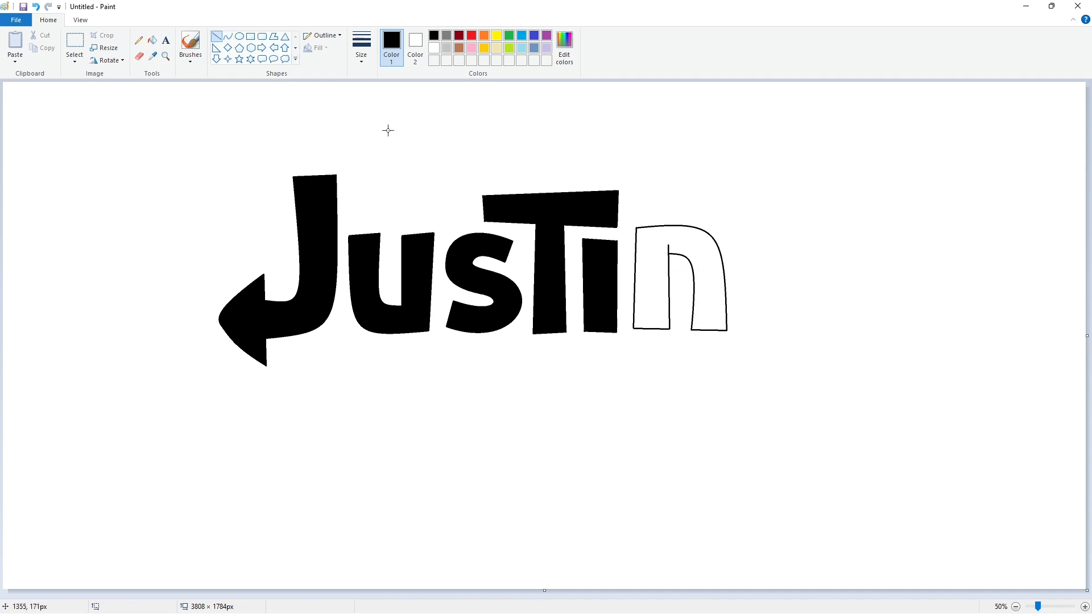
pyautogui.click(152, 40)
pyautogui.click(660, 238)
# Outline a large T with a slanted crossbar below the first word's left part and fill it black.
pyautogui.click(216, 36)
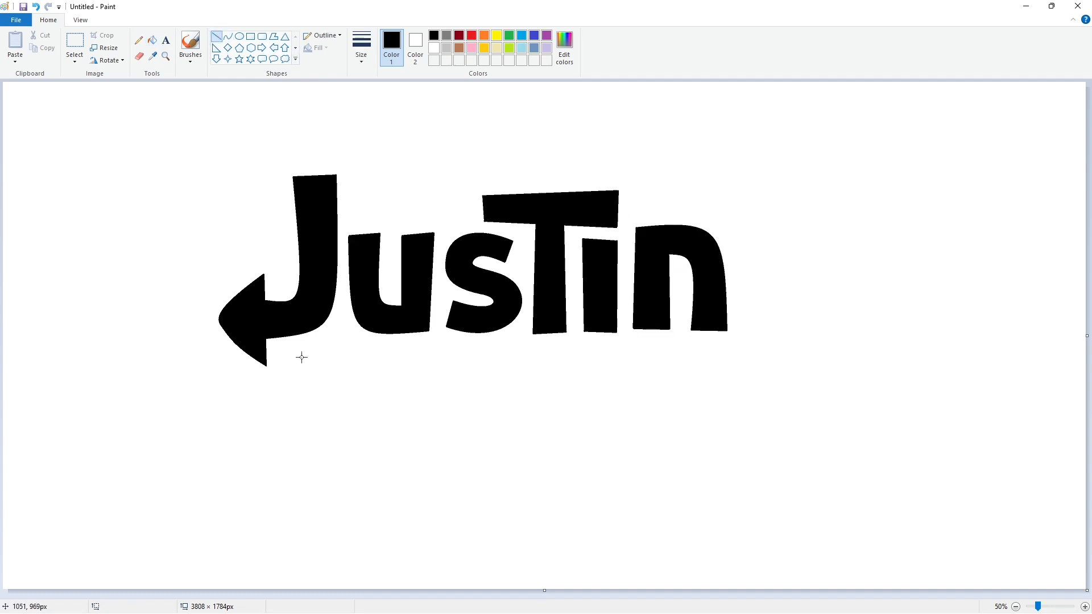
pyautogui.moveTo(304, 357)
pyautogui.mouseDown()
pyautogui.moveTo(467, 345)
pyautogui.moveTo(468, 379)
pyautogui.mouseUp()
pyautogui.moveTo(302, 385); pyautogui.dragTo(468, 379)
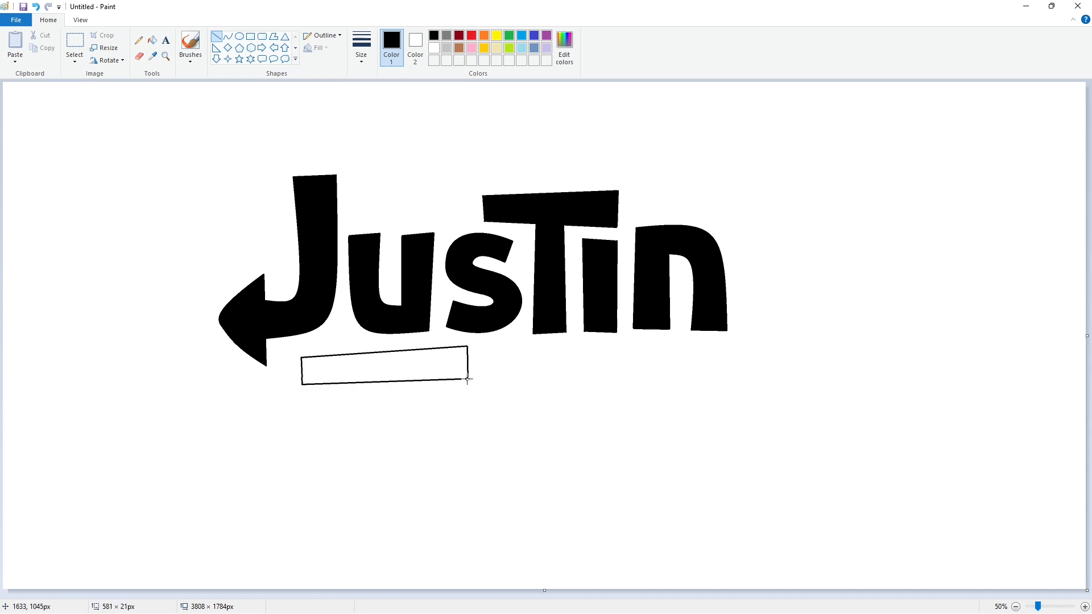
pyautogui.moveTo(368, 384)
pyautogui.mouseDown()
pyautogui.moveTo(371, 478)
pyautogui.moveTo(404, 370)
pyautogui.moveTo(439, 478)
pyautogui.mouseUp()
pyautogui.click(152, 40)
pyautogui.click(387, 365)
pyautogui.click(388, 433)
# Draw a dotless i beneath the right end of the lower T's crossbar and fill it black.
pyautogui.click(217, 36)
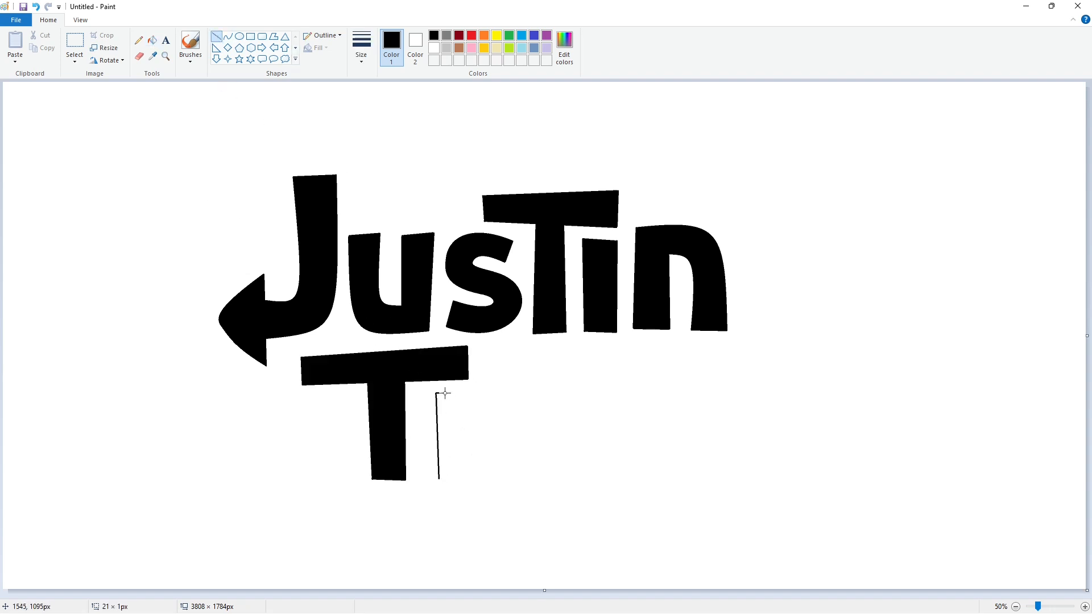
pyautogui.moveTo(471, 393); pyautogui.dragTo(469, 479)
pyautogui.click(152, 40)
pyautogui.click(449, 415)
# Draw the outer sides and curved, V-notched top of an M beside the lower i.
pyautogui.click(216, 36)
pyautogui.moveTo(490, 351); pyautogui.dragTo(492, 479)
pyautogui.click(228, 36)
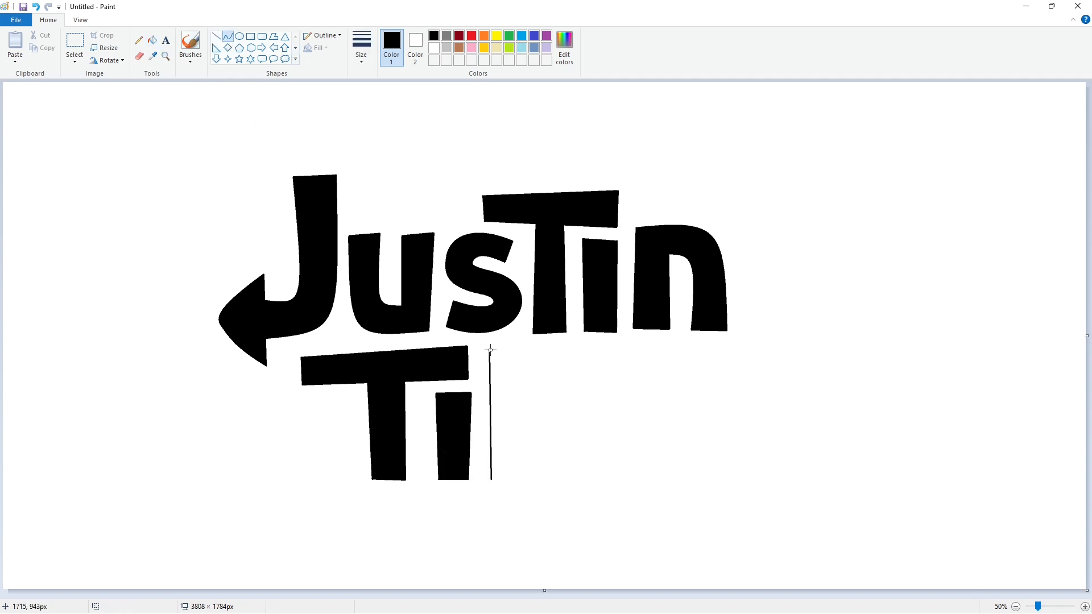
pyautogui.moveTo(496, 353); pyautogui.dragTo(549, 377)
pyautogui.moveTo(521, 364)
pyautogui.mouseDown()
pyautogui.moveTo(524, 348)
pyautogui.moveTo(576, 369)
pyautogui.moveTo(609, 355)
pyautogui.mouseUp()
pyautogui.click(524, 348)
pyautogui.moveTo(580, 364)
pyautogui.mouseDown()
pyautogui.moveTo(586, 348)
pyautogui.moveTo(609, 360)
pyautogui.moveTo(612, 479)
pyautogui.mouseUp()
# Complete the M with its feet, inner stems and curved inner V, and fill it black.
pyautogui.click(217, 36)
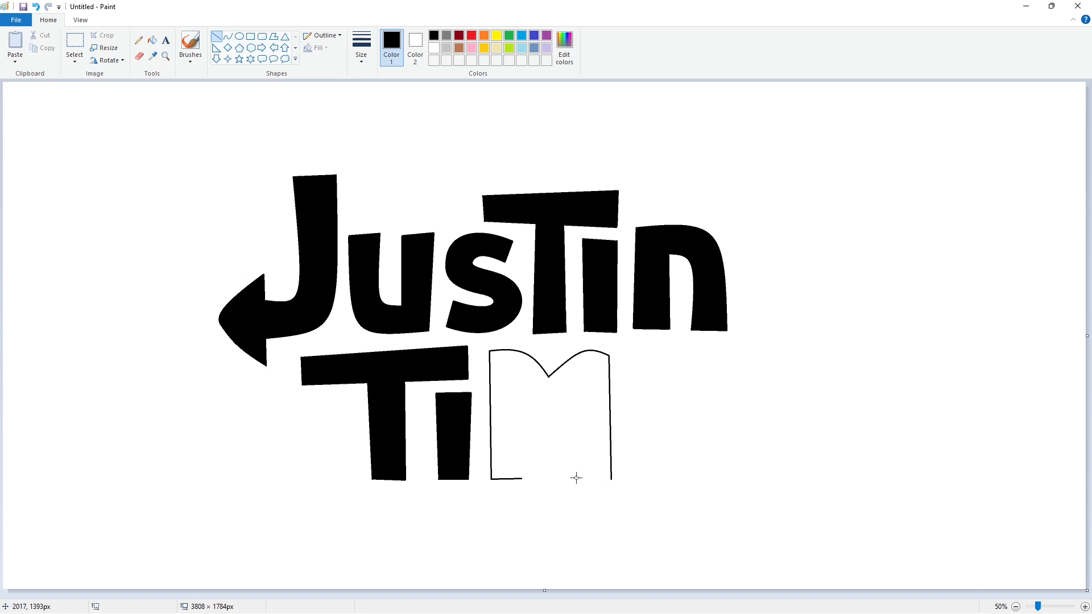
pyautogui.moveTo(522, 479); pyautogui.dragTo(525, 377)
pyautogui.moveTo(573, 481); pyautogui.dragTo(580, 379)
pyautogui.click(227, 36)
pyautogui.moveTo(551, 429)
pyautogui.mouseDown()
pyautogui.moveTo(523, 394)
pyautogui.moveTo(551, 427)
pyautogui.mouseUp()
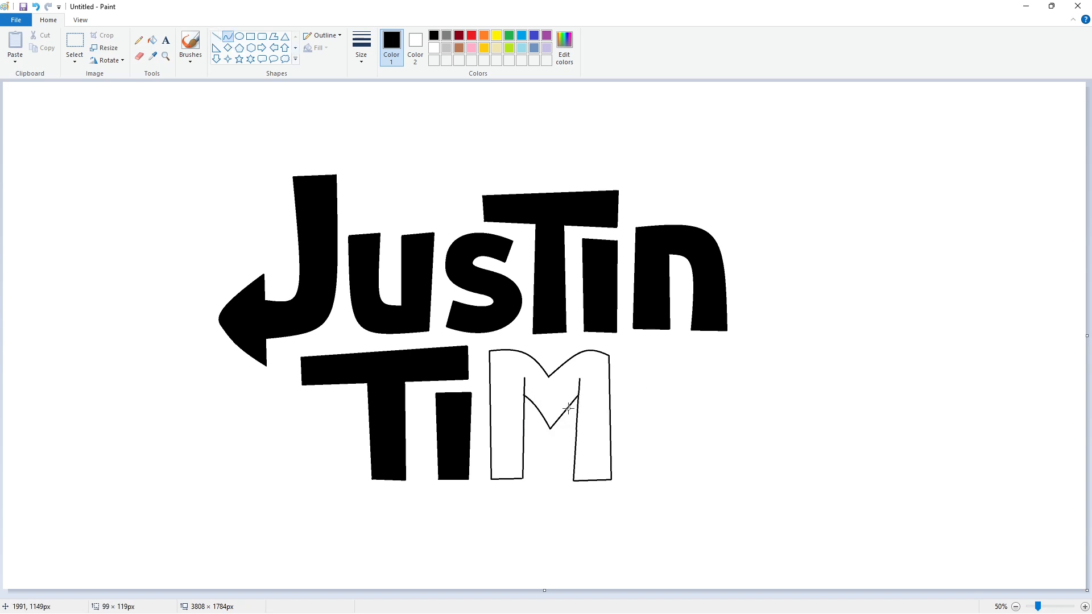
pyautogui.click(562, 411)
pyautogui.click(152, 40)
pyautogui.click(520, 372)
# Draw the top edge and rounded left side of an E to the right of the M.
pyautogui.click(216, 36)
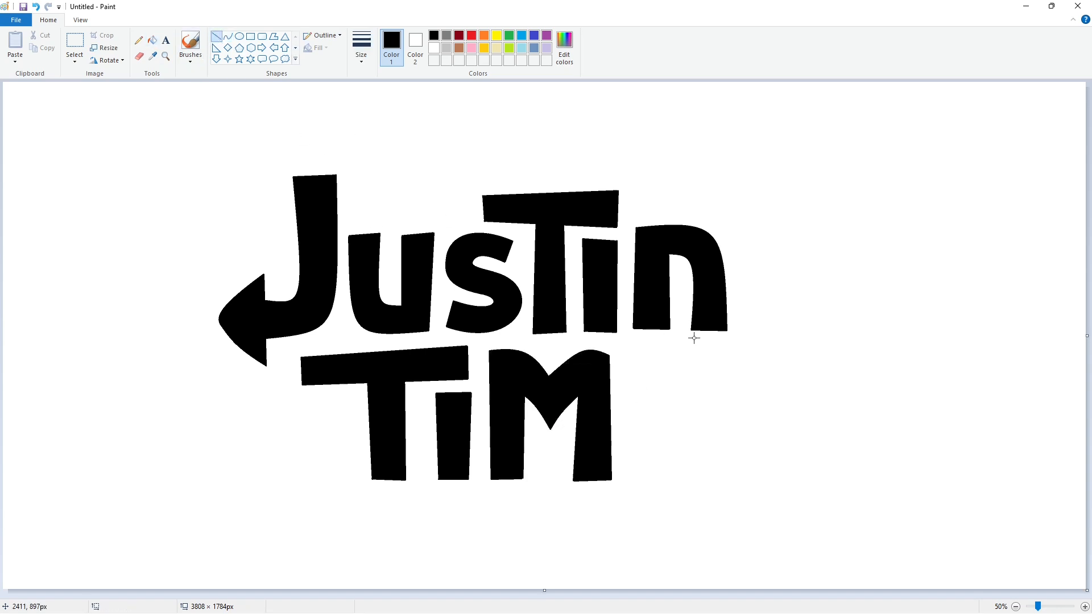
pyautogui.moveTo(744, 351); pyautogui.dragTo(651, 354)
pyautogui.click(228, 37)
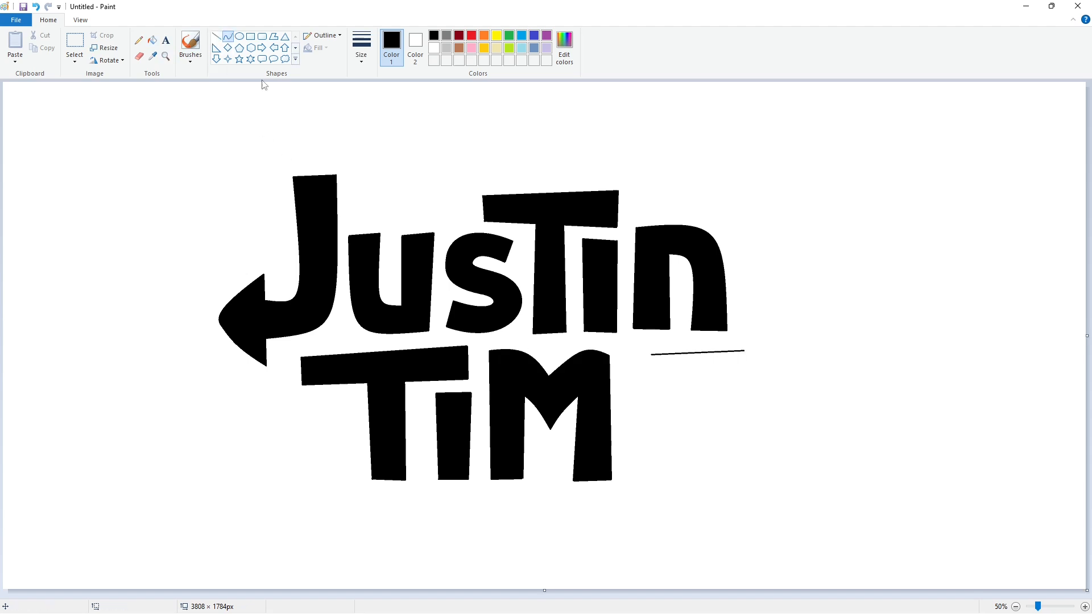
pyautogui.moveTo(631, 413); pyautogui.dragTo(633, 463)
pyautogui.moveTo(645, 372); pyautogui.dragTo(622, 372)
pyautogui.click(747, 387)
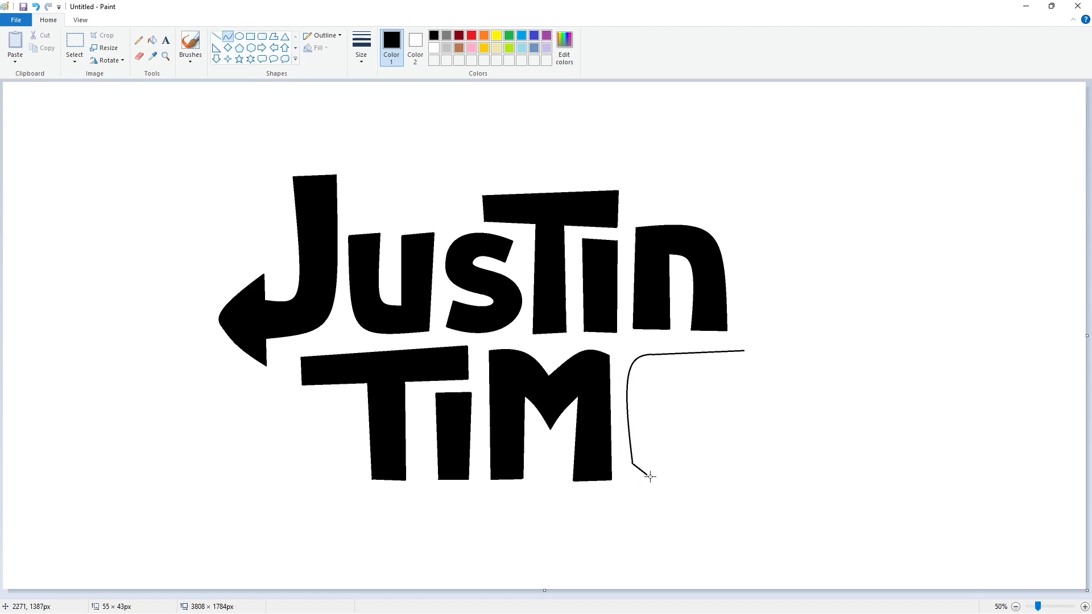
pyautogui.click(638, 484)
pyautogui.click(548, 296)
# Draw the E's bottom arm, inner edges and middle bar with straight lines.
pyautogui.click(216, 36)
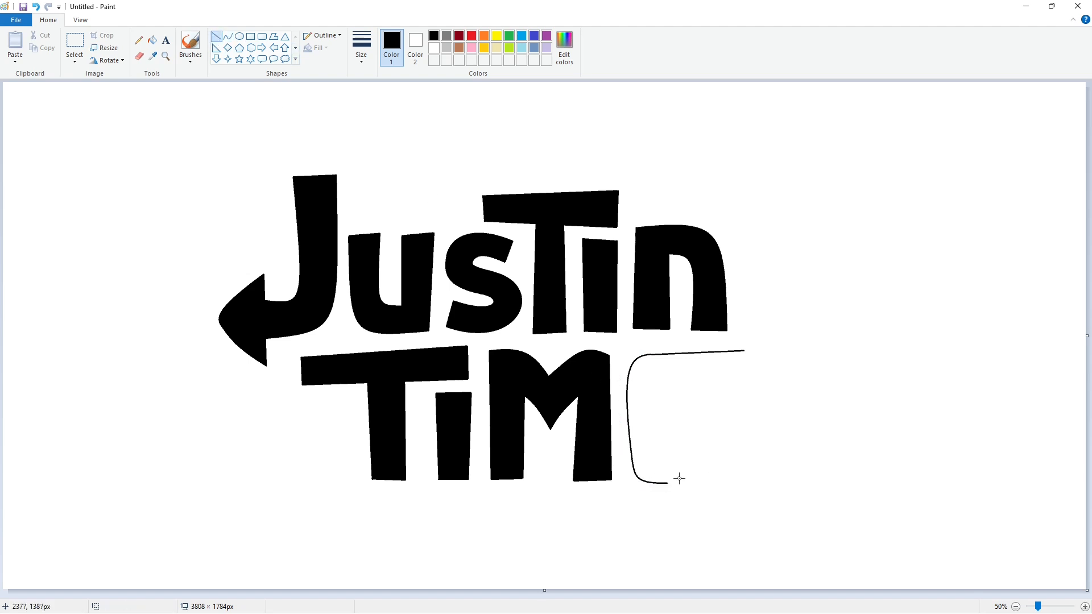
pyautogui.moveTo(714, 385); pyautogui.dragTo(661, 383)
pyautogui.moveTo(724, 482)
pyautogui.mouseDown()
pyautogui.moveTo(726, 462)
pyautogui.moveTo(656, 449)
pyautogui.mouseUp()
pyautogui.click(661, 388)
pyautogui.moveTo(661, 381); pyautogui.dragTo(659, 466)
pyautogui.click(716, 411)
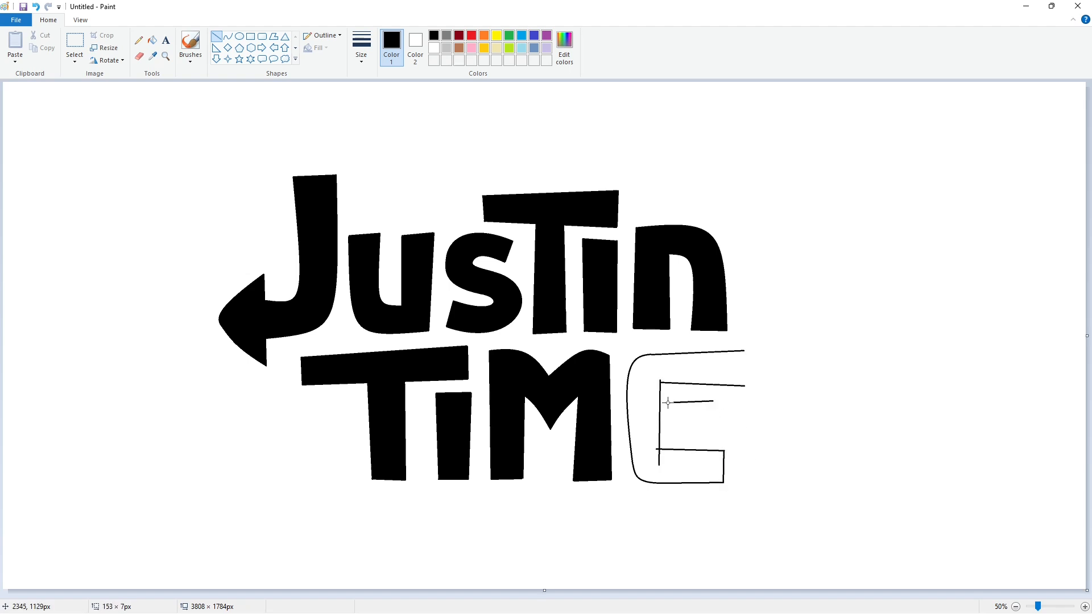
pyautogui.click(724, 406)
pyautogui.click(716, 436)
pyautogui.moveTo(668, 432); pyautogui.dragTo(646, 429)
# Add a rounded, right-pointing arrowhead to the end of the E's top arm.
pyautogui.moveTo(746, 325); pyautogui.dragTo(744, 407)
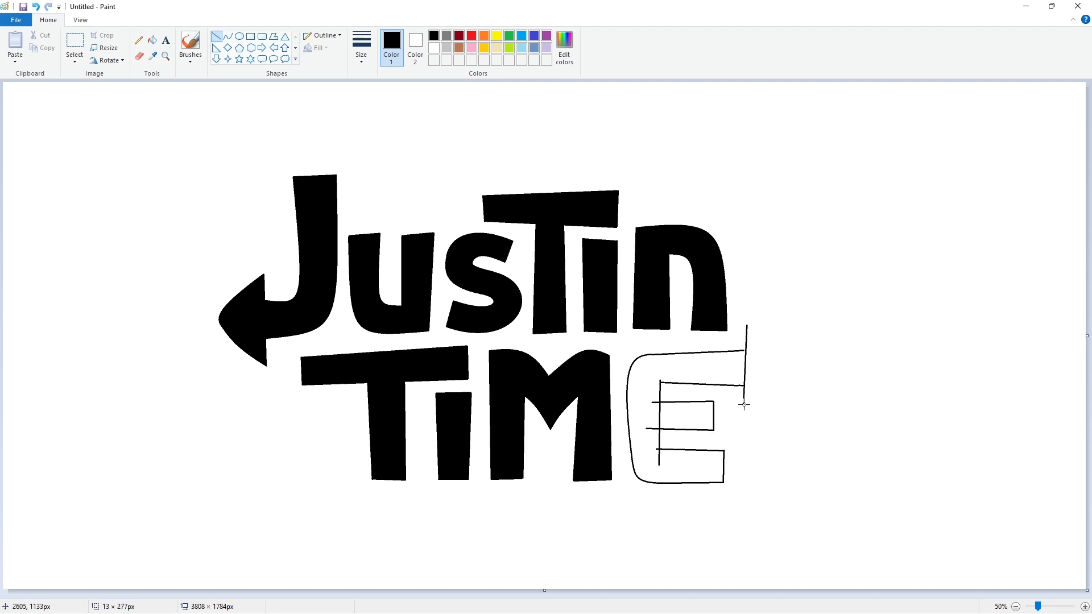
pyautogui.click(228, 36)
pyautogui.moveTo(746, 325); pyautogui.dragTo(772, 391)
pyautogui.click(776, 380)
pyautogui.click(834, 391)
# Fill the E, its arrowhead and its middle bar black.
pyautogui.click(152, 40)
pyautogui.click(700, 369)
pyautogui.click(760, 370)
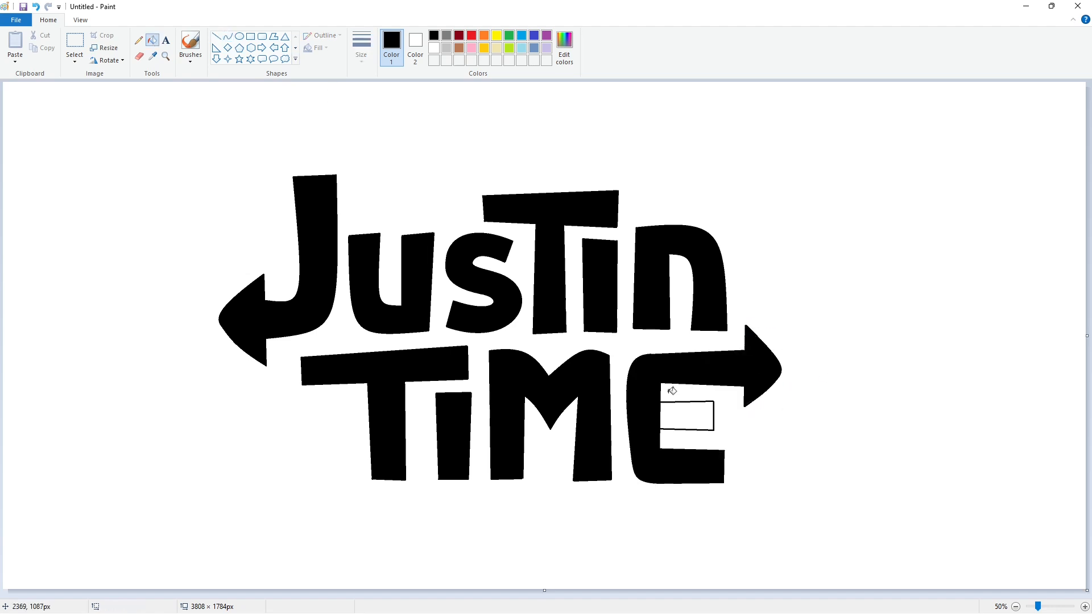
pyautogui.click(687, 416)
# Start a border around the lettering with straight edges above the J and a rounded upper-left corner.
pyautogui.click(216, 37)
pyautogui.moveTo(375, 141); pyautogui.dragTo(378, 203)
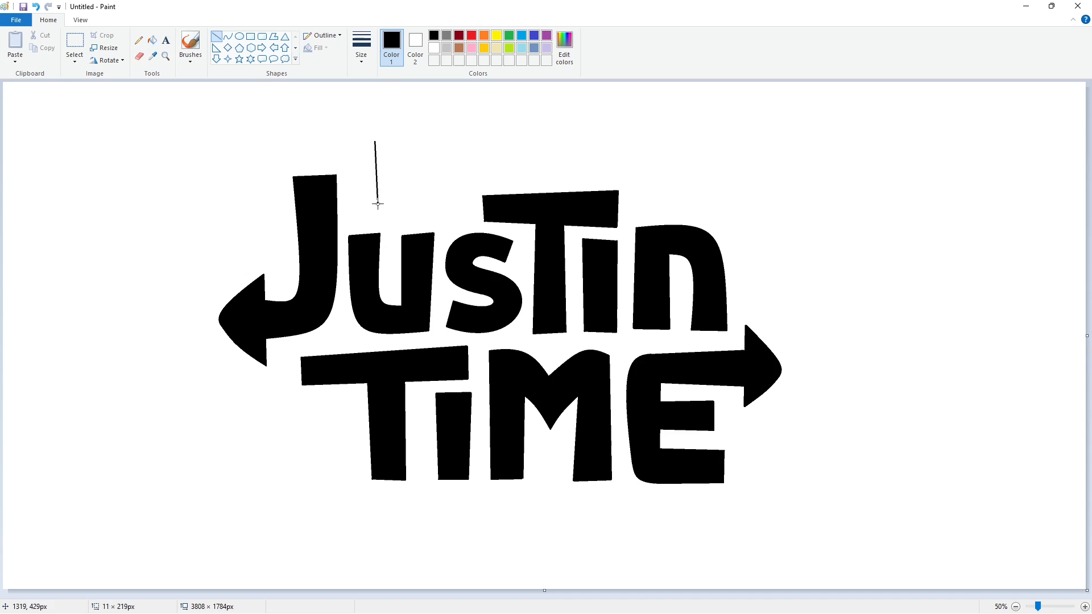
pyautogui.moveTo(375, 142)
pyautogui.mouseDown()
pyautogui.moveTo(296, 145)
pyautogui.moveTo(256, 234)
pyautogui.mouseUp()
pyautogui.click(333, 103)
pyautogui.click(229, 37)
pyautogui.scroll(-1, 228, 36)
pyautogui.moveTo(277, 184); pyautogui.dragTo(256, 151)
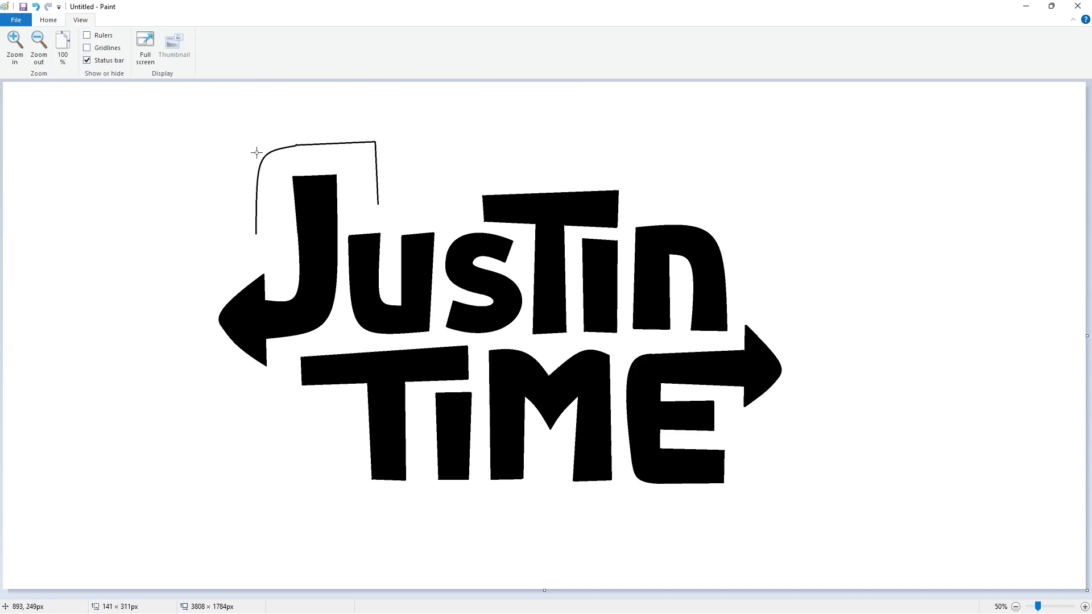
pyautogui.click(263, 234)
# Continue the border with a curve around the left arrowhead and a rounded corner below the lower T.
pyautogui.moveTo(256, 234); pyautogui.dragTo(312, 445)
pyautogui.moveTo(275, 336); pyautogui.dragTo(149, 334)
pyautogui.click(149, 334)
pyautogui.click(314, 408)
pyautogui.moveTo(311, 445)
pyautogui.mouseDown()
pyautogui.moveTo(349, 507)
pyautogui.moveTo(310, 509)
pyautogui.mouseUp()
pyautogui.click(307, 484)
pyautogui.click(432, 506)
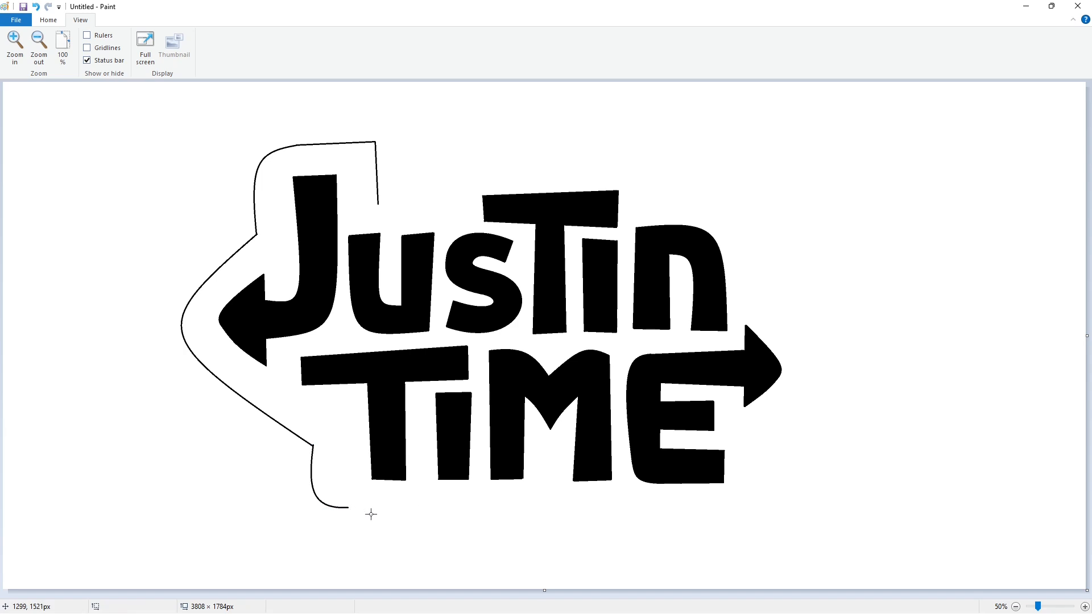
# Draw the border's bottom edge from the lower-left corner to below the E, bowing it slightly downward.
pyautogui.click(48, 20)
pyautogui.click(138, 56)
pyautogui.click(152, 40)
pyautogui.moveTo(333, 500)
pyautogui.mouseDown()
pyautogui.moveTo(334, 510)
pyautogui.moveTo(731, 508)
pyautogui.mouseUp()
pyautogui.click(433, 48)
pyautogui.click(345, 507)
pyautogui.click(228, 36)
pyautogui.click(434, 35)
pyautogui.moveTo(414, 510); pyautogui.dragTo(519, 518)
# Add a rounded lower-right corner to the border, rising from the bottom edge to below the right arrowhead.
pyautogui.moveTo(731, 508); pyautogui.dragTo(756, 435)
pyautogui.moveTo(745, 478)
pyautogui.mouseDown()
pyautogui.moveTo(756, 497)
pyautogui.moveTo(758, 436)
pyautogui.mouseUp()
pyautogui.click(756, 475)
pyautogui.hotkey('ctrl', 'z')
pyautogui.moveTo(745, 477); pyautogui.dragTo(754, 508)
pyautogui.moveTo(757, 496); pyautogui.dragTo(758, 490)
pyautogui.click(801, 490)
# Continue the border with a rounded, pointed curve around the right arrowhead, undoing the uneven attempts.
pyautogui.moveTo(759, 436); pyautogui.dragTo(757, 294)
pyautogui.moveTo(764, 366); pyautogui.dragTo(833, 367)
pyautogui.hotkey('ctrl', 'z')
pyautogui.moveTo(758, 436); pyautogui.dragTo(757, 293)
pyautogui.moveTo(765, 362)
pyautogui.mouseDown()
pyautogui.moveTo(846, 373)
pyautogui.moveTo(770, 363)
pyautogui.moveTo(758, 436)
pyautogui.mouseUp()
pyautogui.moveTo(764, 398); pyautogui.dragTo(847, 356)
pyautogui.hotkey('ctrl', 'z')
pyautogui.moveTo(759, 292); pyautogui.dragTo(758, 434)
pyautogui.moveTo(760, 392); pyautogui.dragTo(830, 367)
pyautogui.click(827, 367)
# Continue the border with a curve over the n and a short vertical edge, undoing the straight trial line above the T.
pyautogui.moveTo(757, 292); pyautogui.dragTo(659, 194)
pyautogui.moveTo(719, 243)
pyautogui.mouseDown()
pyautogui.moveTo(732, 190)
pyautogui.moveTo(658, 154)
pyautogui.moveTo(505, 155)
pyautogui.mouseUp()
pyautogui.click(216, 36)
pyautogui.hotkey('ctrl', 'z')
pyautogui.moveTo(658, 154); pyautogui.dragTo(497, 157)
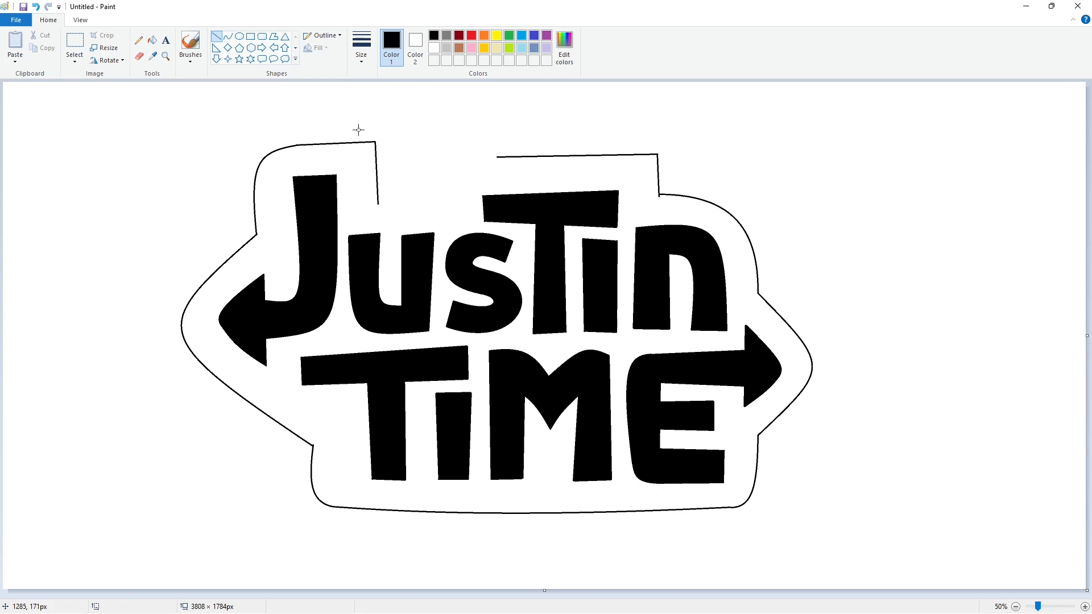
pyautogui.hotkey('ctrl', 'z')
# Draw the border's top edge above the T with a rounded left end, and close the gap to the J with a straight edge.
pyautogui.moveTo(657, 154); pyautogui.dragTo(434, 202)
pyautogui.click(227, 36)
pyautogui.moveTo(458, 178); pyautogui.dragTo(435, 169)
pyautogui.click(676, 181)
pyautogui.click(216, 36)
pyautogui.moveTo(374, 204); pyautogui.dragTo(446, 202)
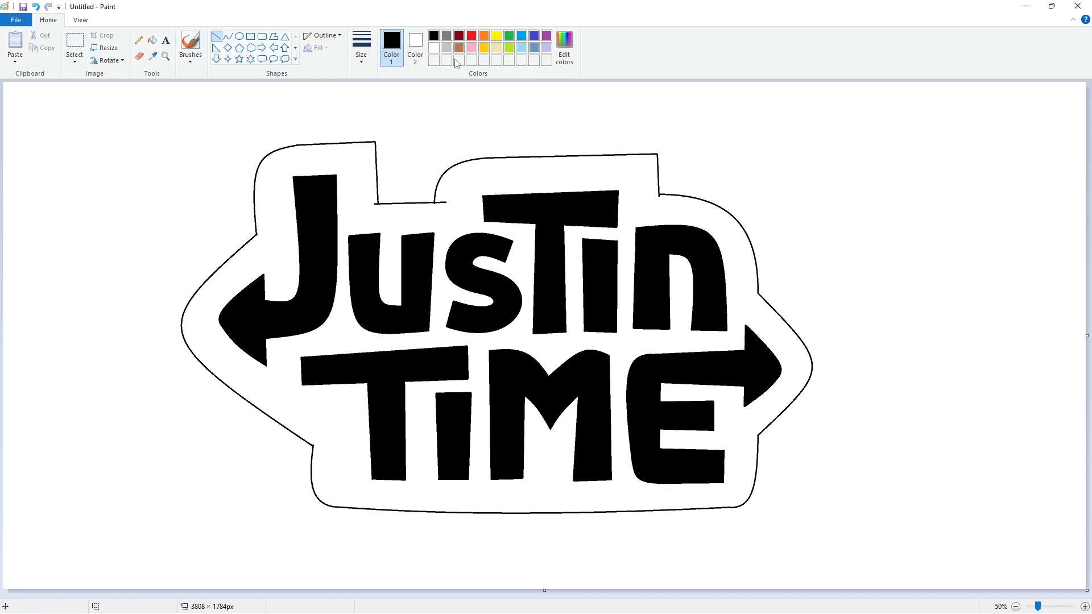
# Mix a custom orange with red 248, green 169 and blue 5 from the gold swatch.
pyautogui.click(484, 48)
pyautogui.click(564, 43)
pyautogui.click(561, 234)
pyautogui.click(561, 239)
pyautogui.click(561, 238)
pyautogui.moveTo(668, 284); pyautogui.dragTo(668, 291)
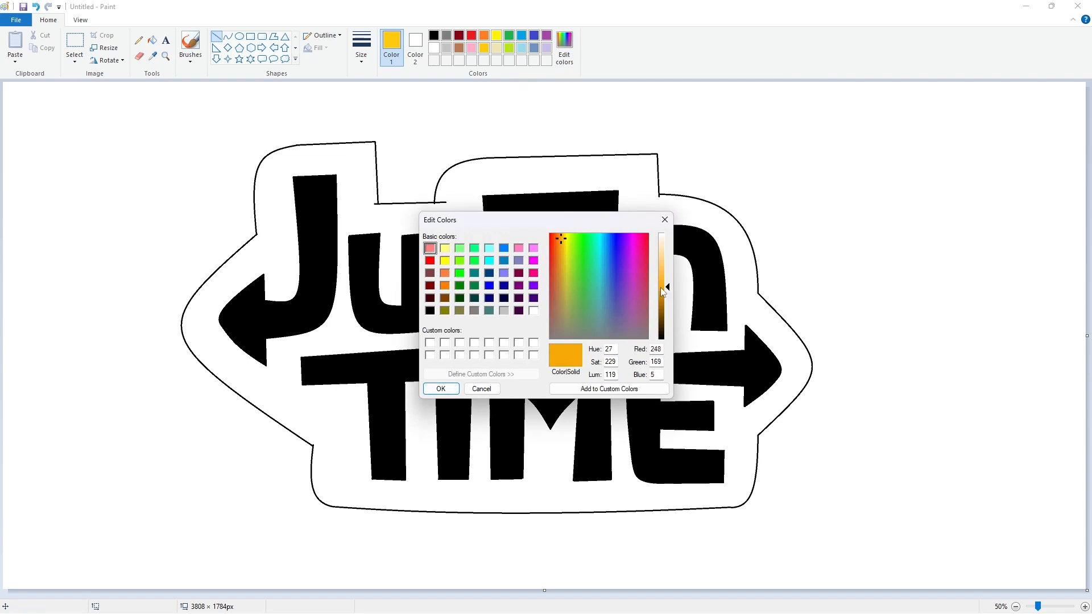
pyautogui.press('Return')
# Fill all the letters and arrowheads of both words purple.
pyautogui.click(152, 40)
pyautogui.click(547, 35)
pyautogui.click(312, 239)
pyautogui.click(364, 273)
pyautogui.click(483, 273)
pyautogui.click(548, 220)
pyautogui.click(600, 284)
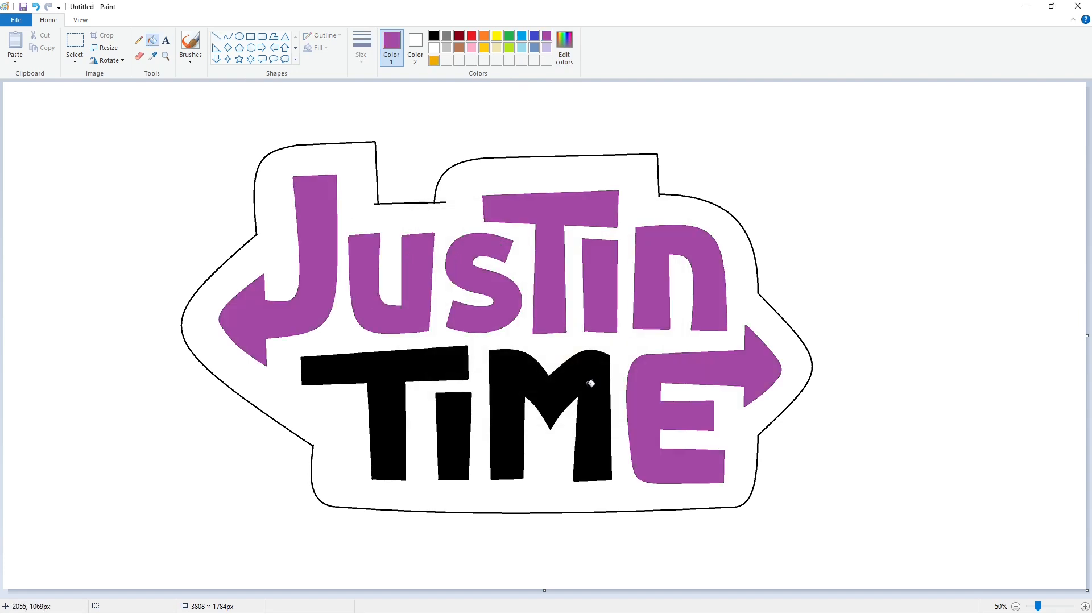
pyautogui.click(596, 383)
pyautogui.click(453, 438)
pyautogui.click(393, 370)
# Fill the area inside the border black to merge it with the outline, and recolour it with a custom-mixed dark blue.
pyautogui.click(433, 35)
pyautogui.click(515, 174)
pyautogui.click(522, 35)
pyautogui.click(564, 43)
pyautogui.click(606, 238)
pyautogui.click(668, 301)
pyautogui.click(449, 389)
pyautogui.click(459, 222)
# Fill the J, u and s of the upper word yellow.
pyautogui.click(496, 35)
pyautogui.click(324, 256)
pyautogui.click(367, 273)
pyautogui.click(466, 276)
# Mix a lighter custom yellow and fill every letter of "Justin" with it.
pyautogui.click(569, 48)
pyautogui.moveTo(667, 287); pyautogui.dragTo(667, 274)
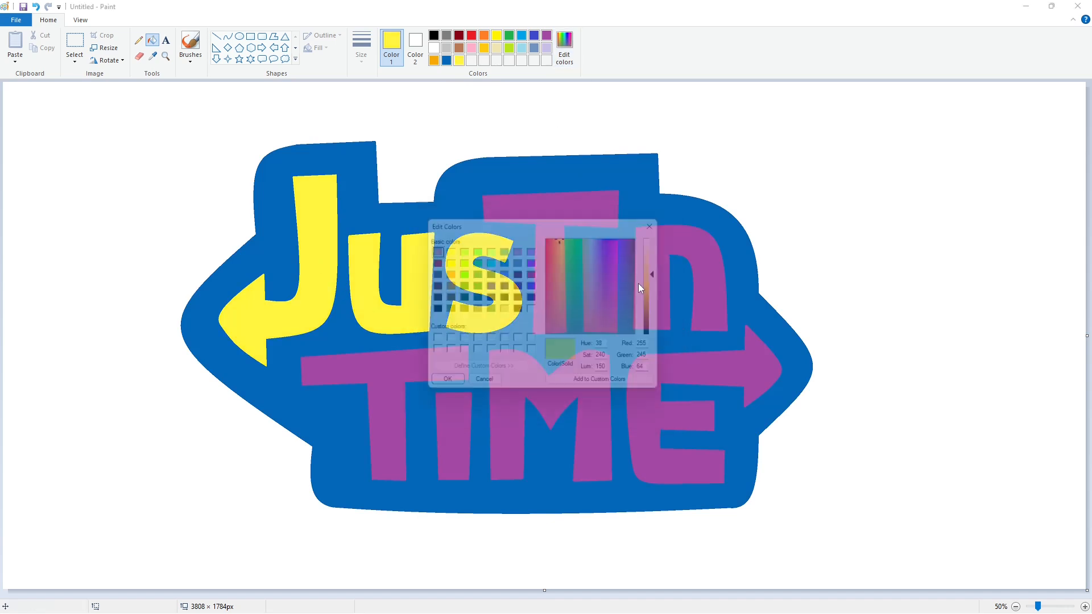
pyautogui.moveTo(665, 273); pyautogui.dragTo(665, 267)
pyautogui.click(446, 390)
pyautogui.click(332, 272)
pyautogui.click(483, 304)
pyautogui.click(557, 291)
pyautogui.click(600, 290)
pyautogui.click(649, 289)
# Recolour the background a slightly darker custom blue and fill the letters of "Time" with the custom orange.
pyautogui.click(446, 60)
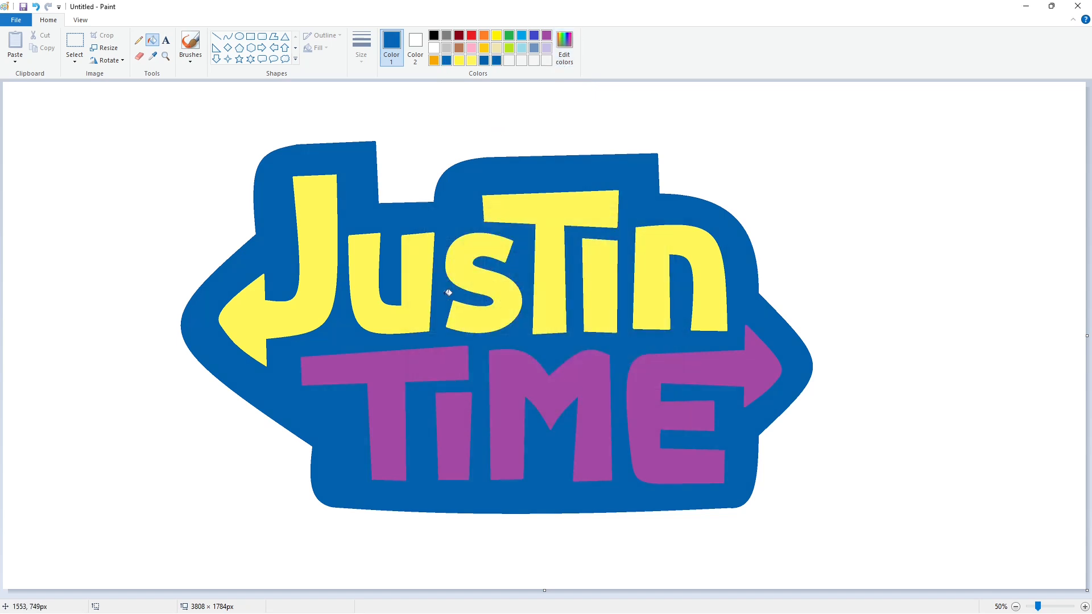
pyautogui.click(434, 60)
pyautogui.click(401, 377)
pyautogui.click(453, 421)
pyautogui.click(501, 385)
pyautogui.click(637, 393)
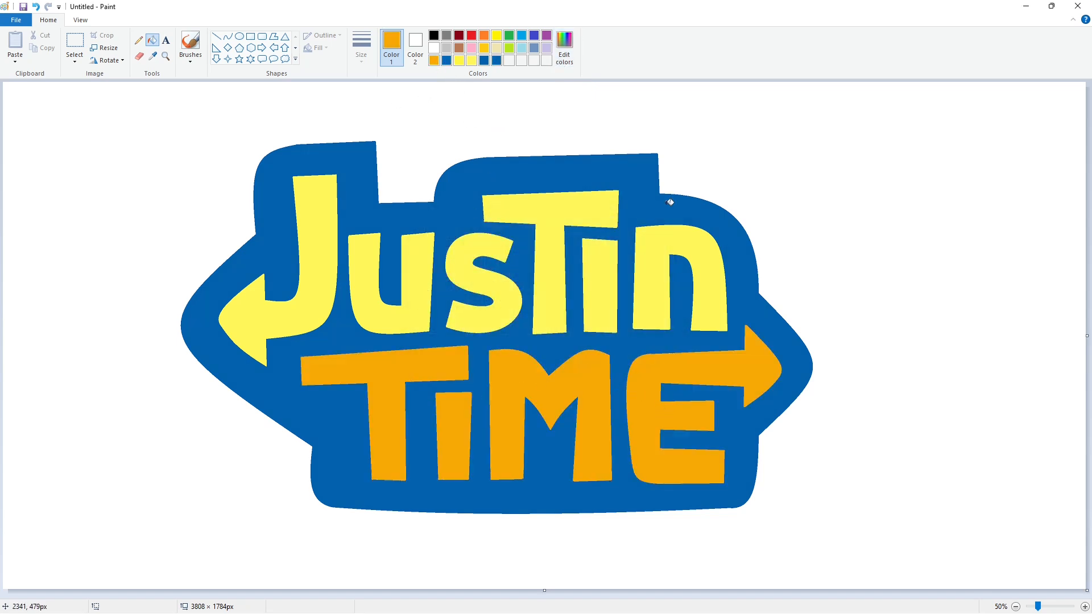